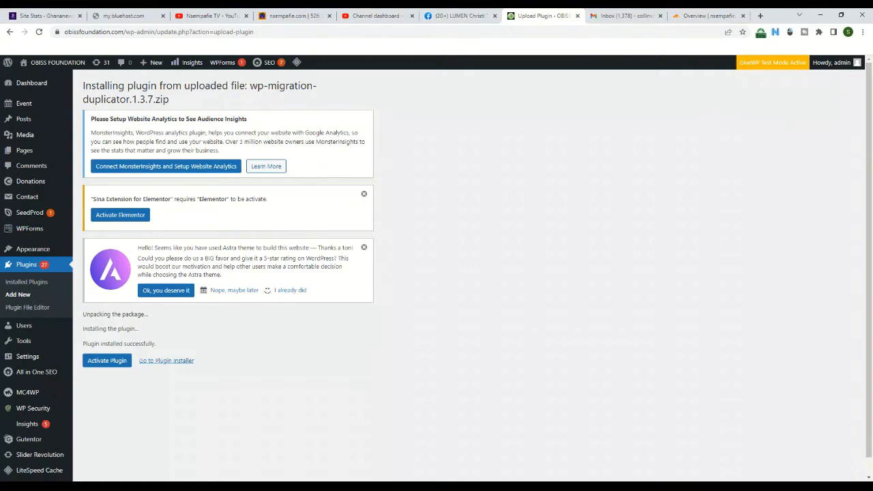
# Activate the uploaded migration plugin and open the settings of WordPress Backup & Migration.
pyautogui.click(107, 360)
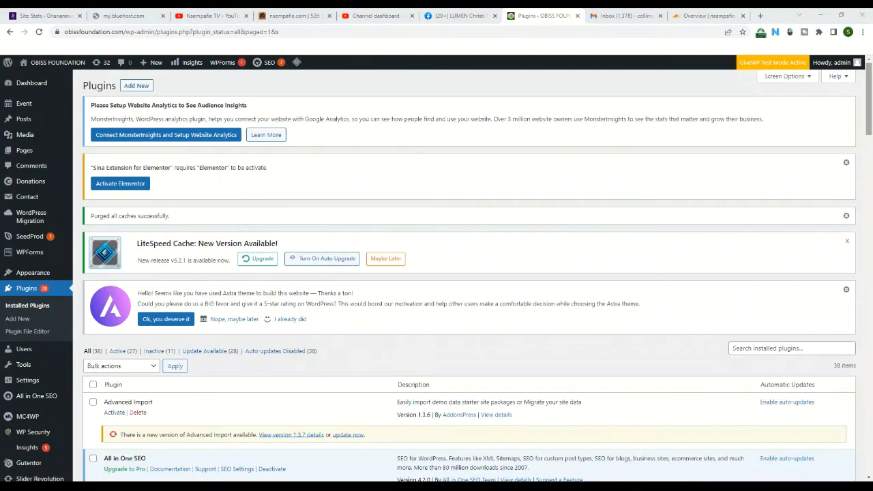
pyautogui.scroll(-10, 469, 273)
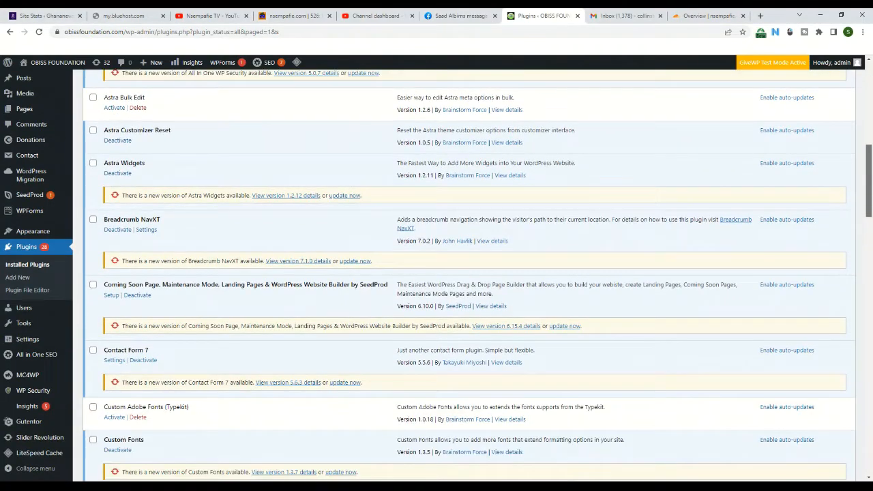
pyautogui.scroll(-3, 469, 273)
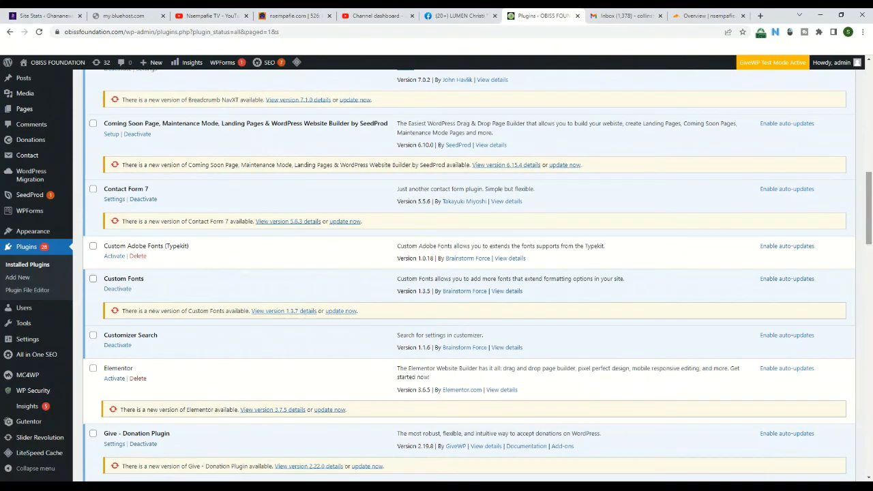
pyautogui.scroll(4, 469, 272)
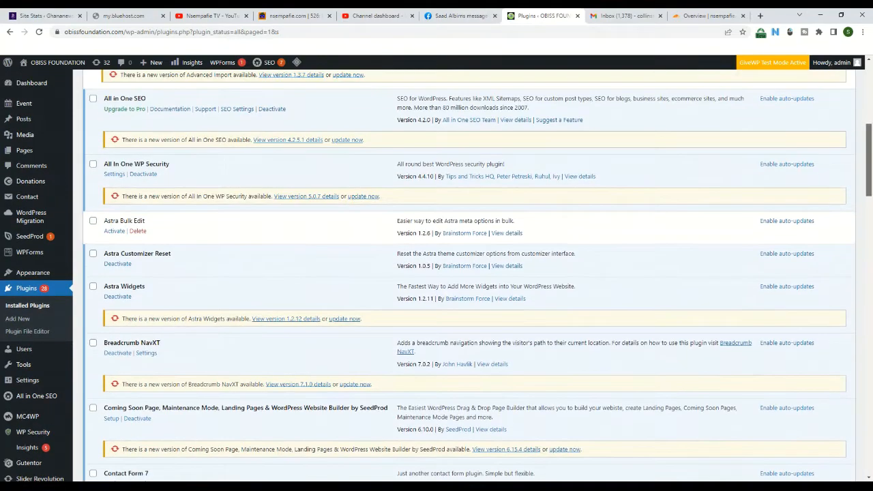
pyautogui.scroll(-8, 469, 273)
pyautogui.scroll(1, 470, 273)
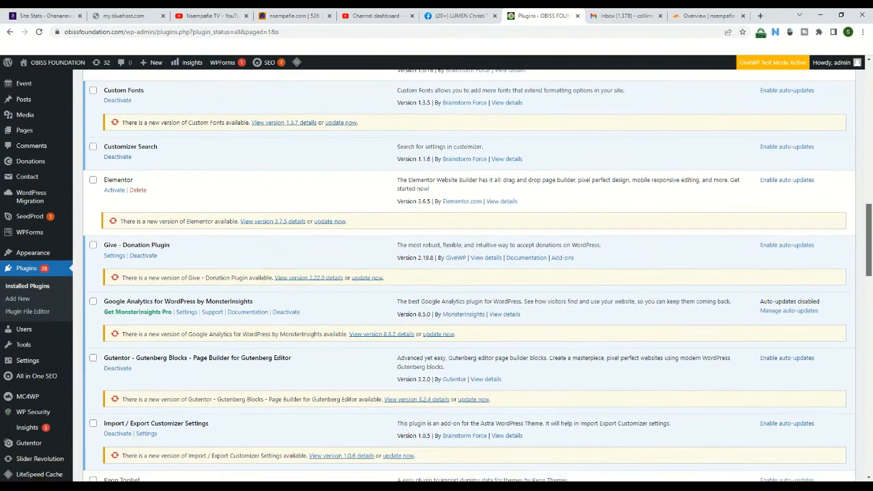
pyautogui.scroll(-7, 469, 273)
pyautogui.scroll(-1, 469, 273)
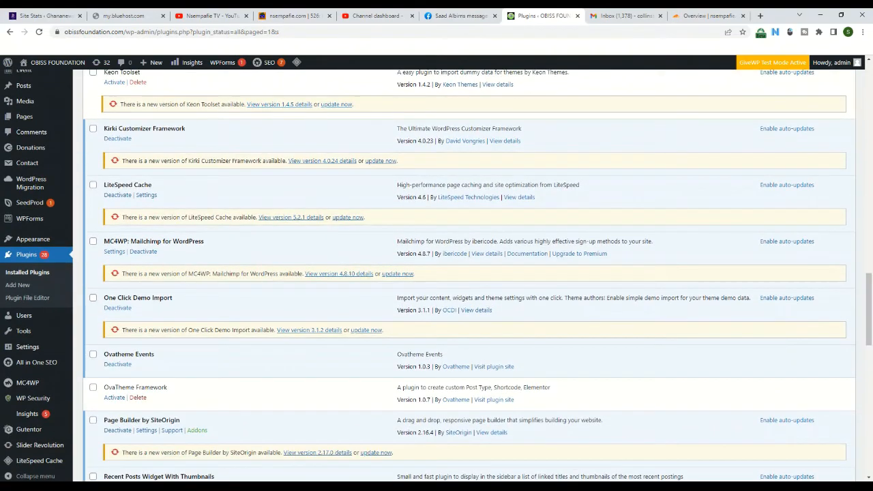
pyautogui.scroll(-4, 469, 273)
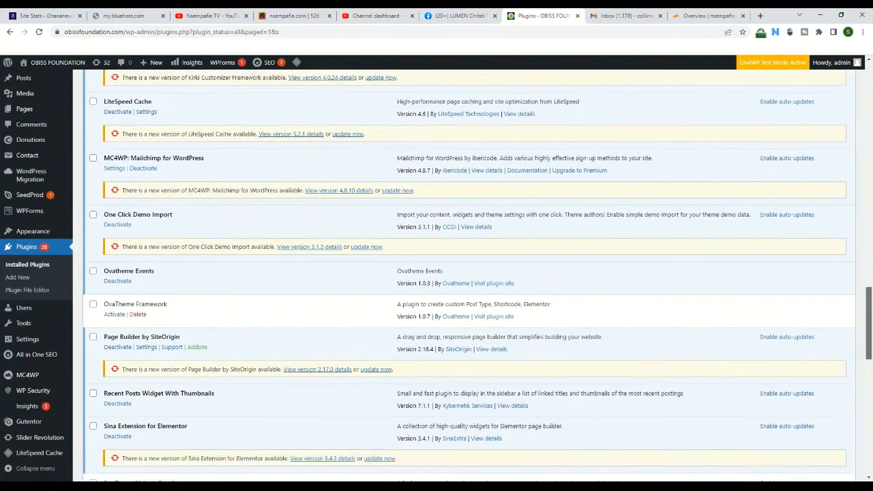
pyautogui.scroll(-1, 469, 273)
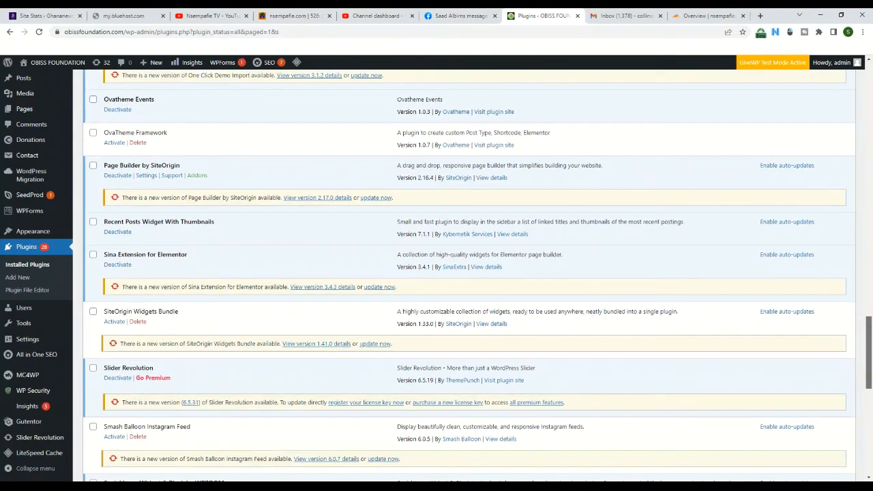
pyautogui.scroll(-5, 469, 272)
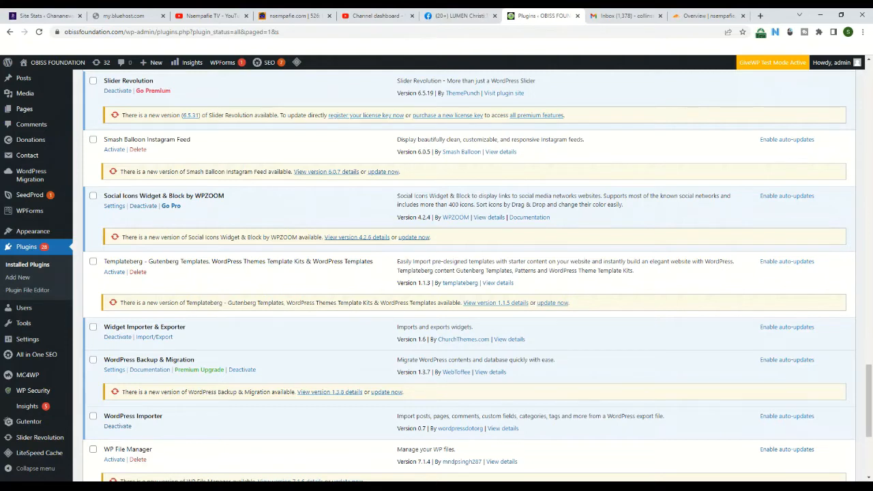
pyautogui.click(114, 370)
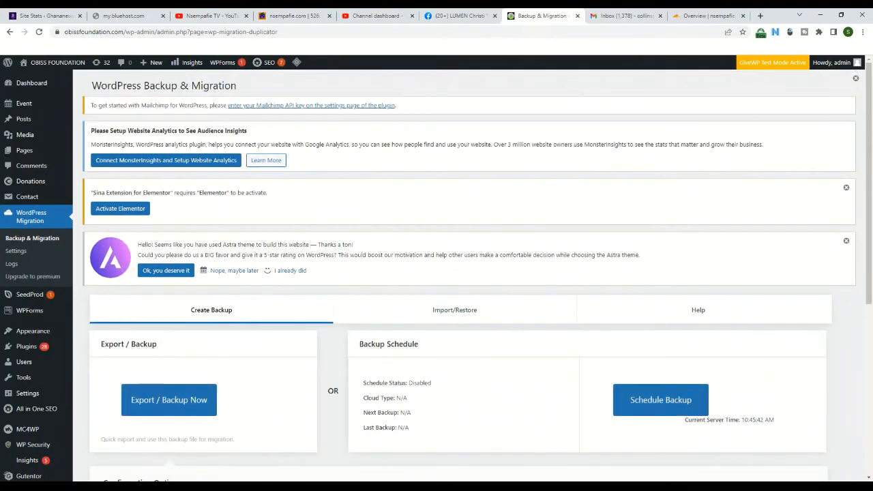
# Export a backup of the site's files and database with the default configuration, and download the backup file.
pyautogui.scroll(-2, 463, 273)
pyautogui.scroll(-2, 464, 273)
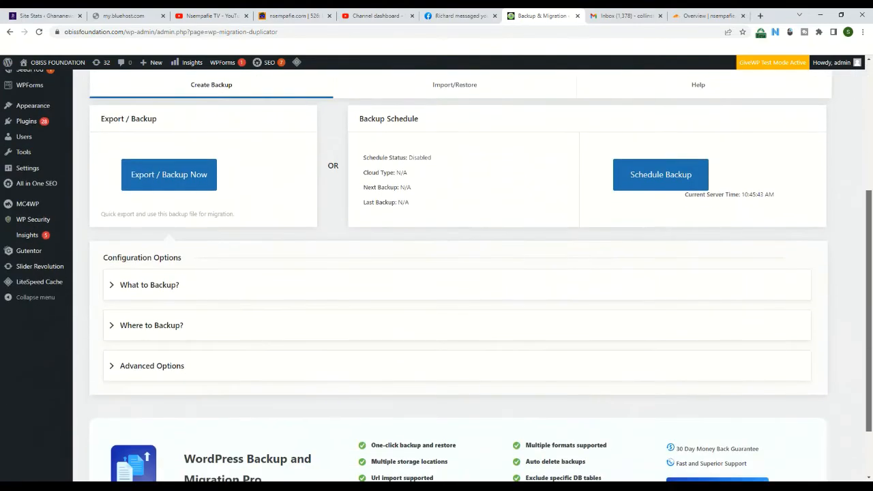
pyautogui.scroll(3, 463, 273)
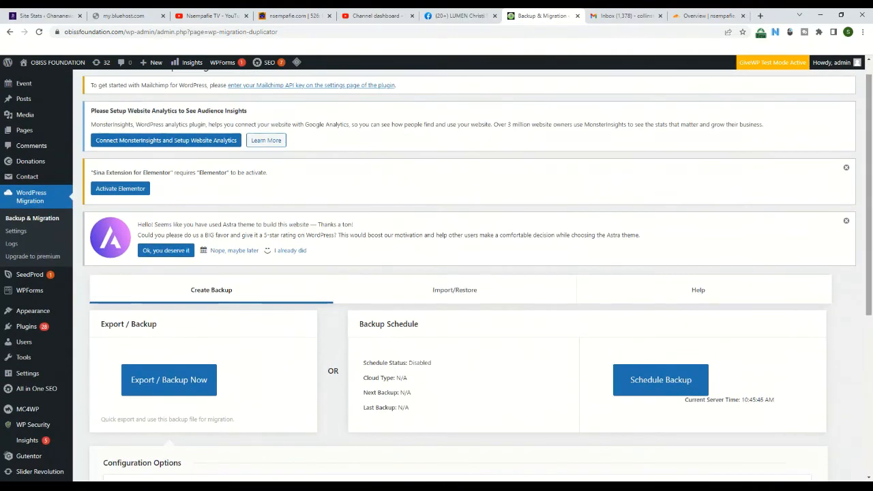
pyautogui.scroll(-3, 463, 272)
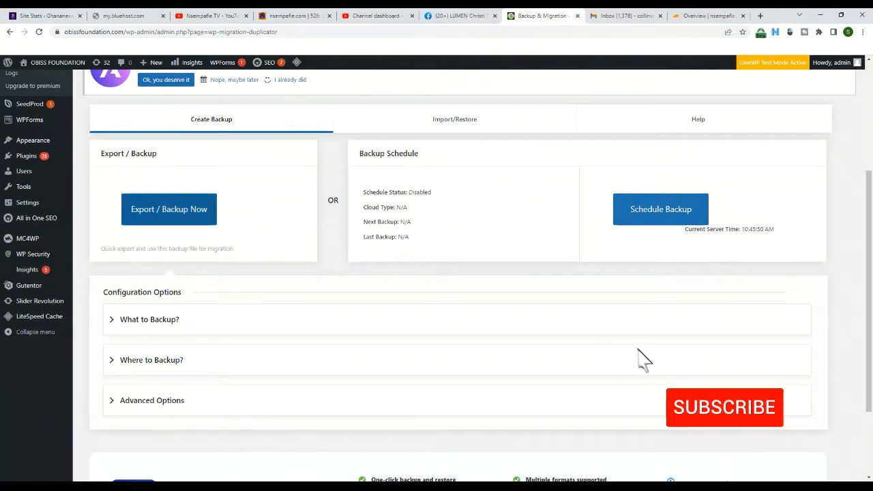
pyautogui.click(170, 209)
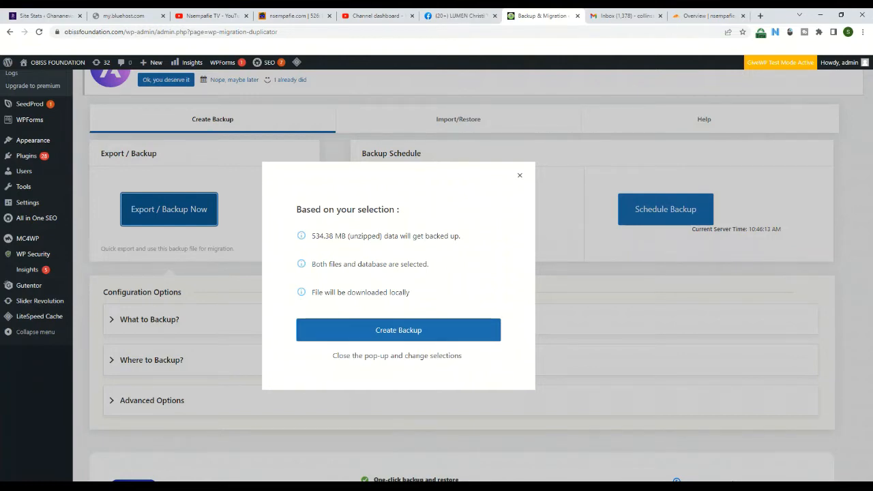
pyautogui.click(398, 330)
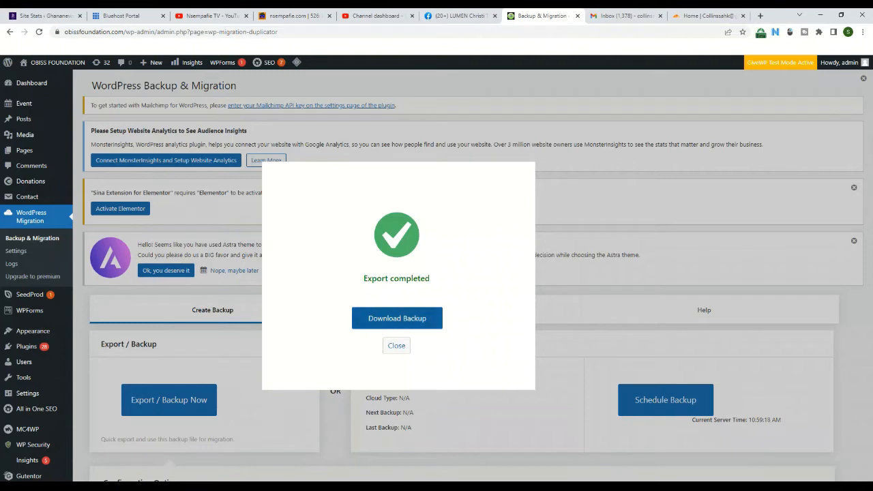
pyautogui.click(397, 318)
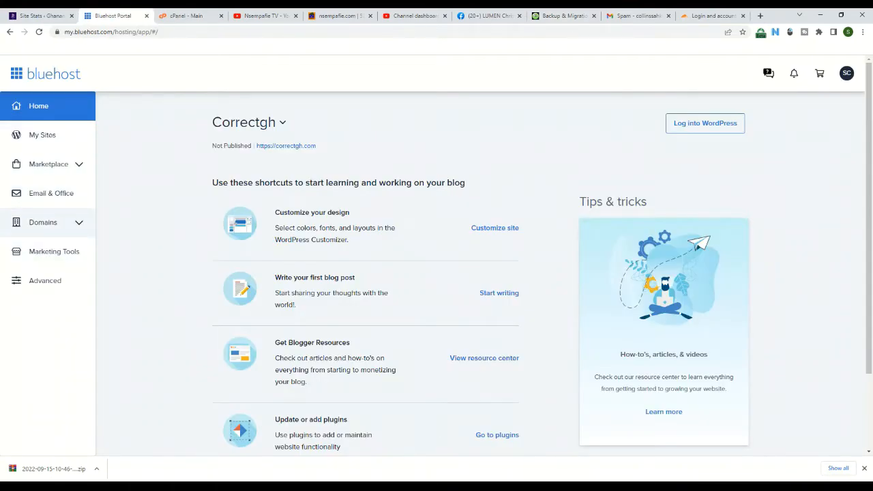
# Open the domain assignment page in the Bluehost portal.
pyautogui.click(43, 223)
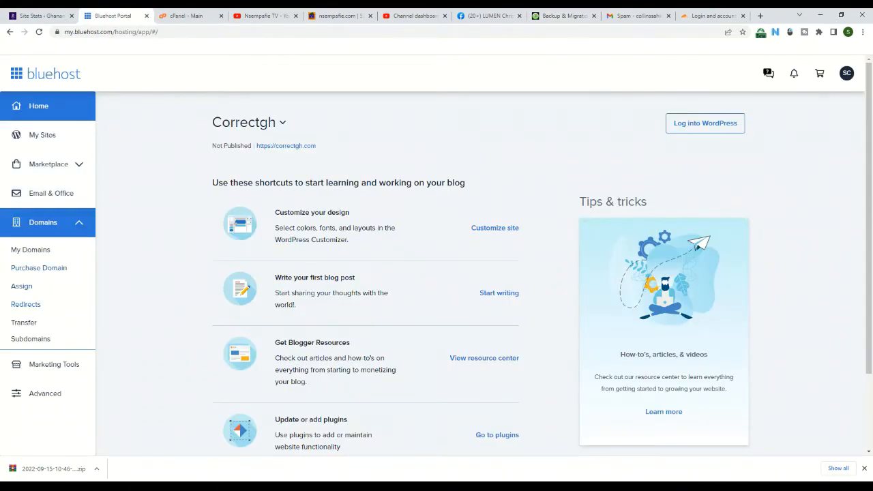
pyautogui.click(21, 286)
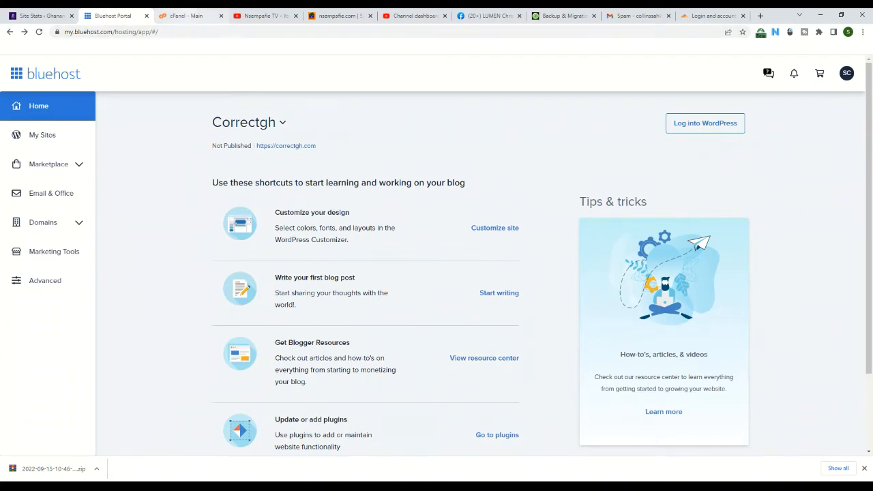
# Switch to the hosting account's cPanel and open the WordPress Management page in Softaculous.
pyautogui.click(187, 16)
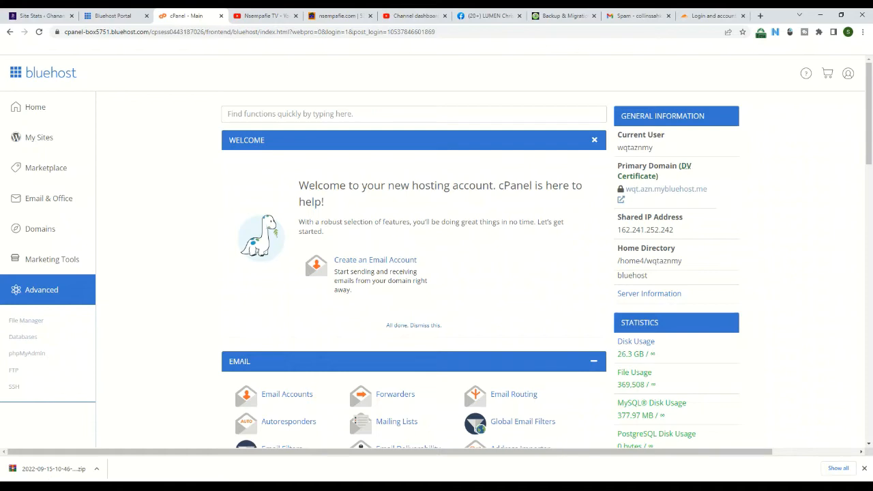
pyautogui.click(26, 321)
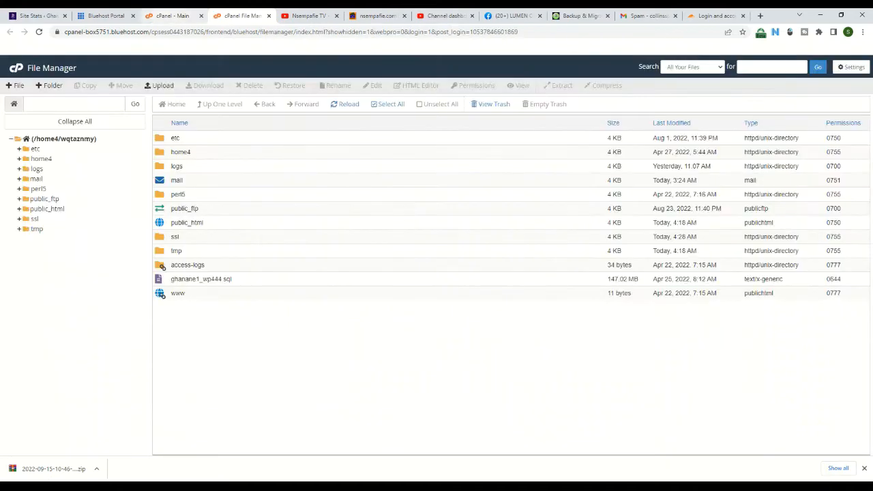
pyautogui.click(173, 16)
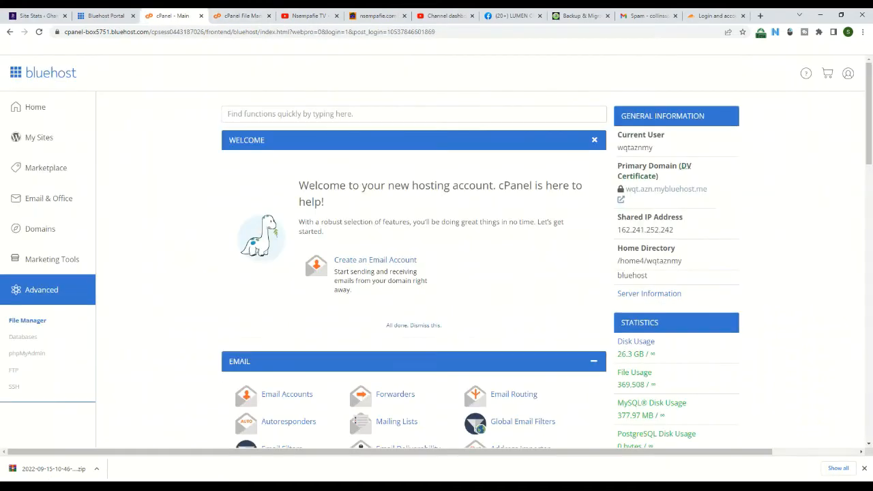
pyautogui.scroll(-6, 414, 272)
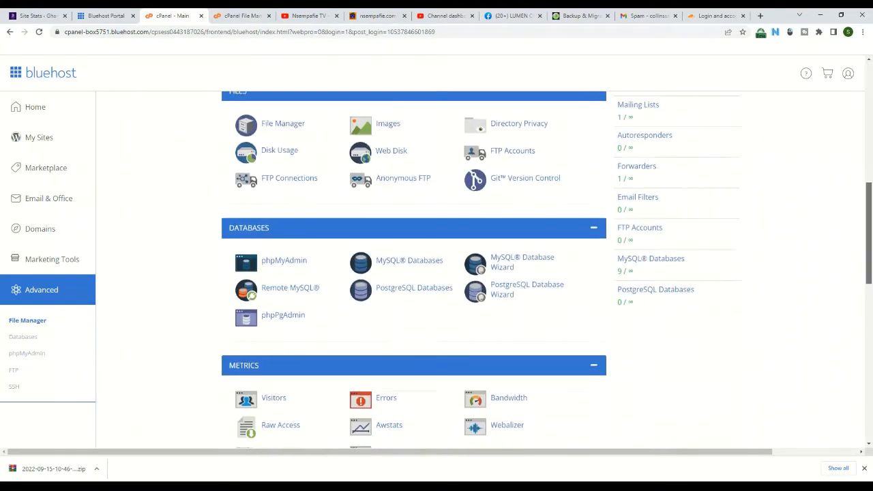
pyautogui.scroll(-5, 413, 273)
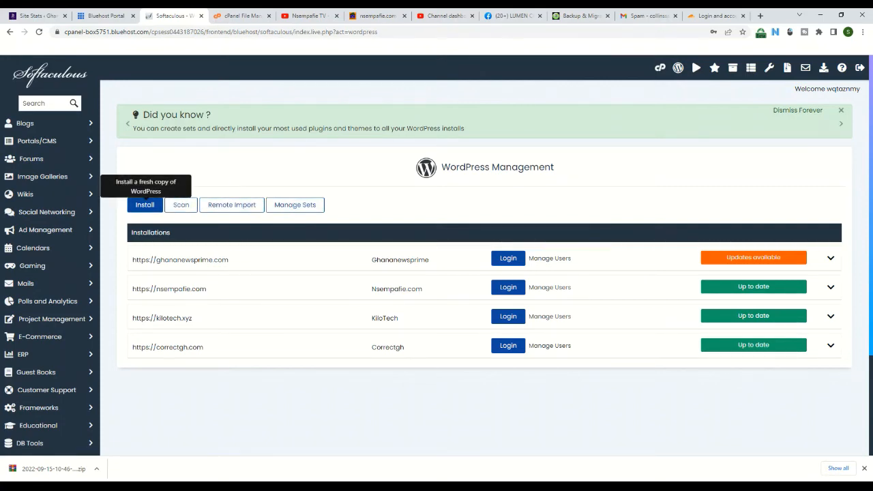
# Install WordPress 6.0.2 on the https domain kssafoundation.com, with the admin password hidden in the setup form.
pyautogui.click(145, 204)
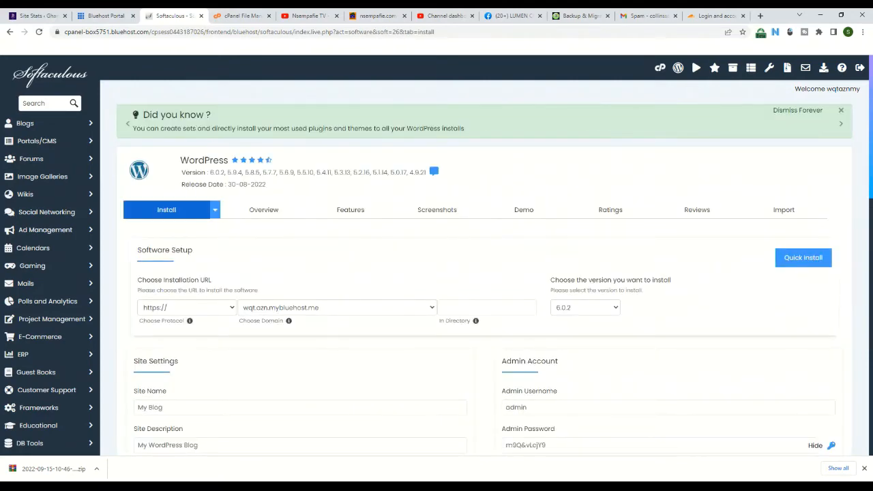
pyautogui.click(337, 308)
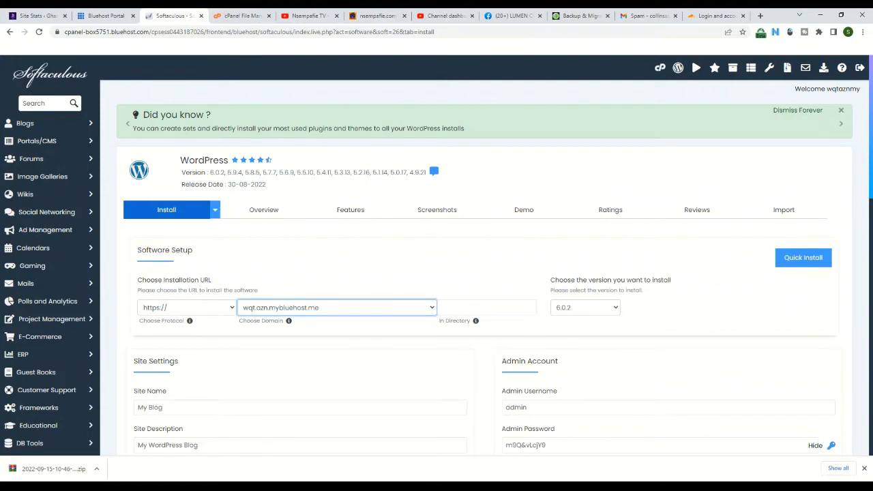
pyautogui.click(276, 332)
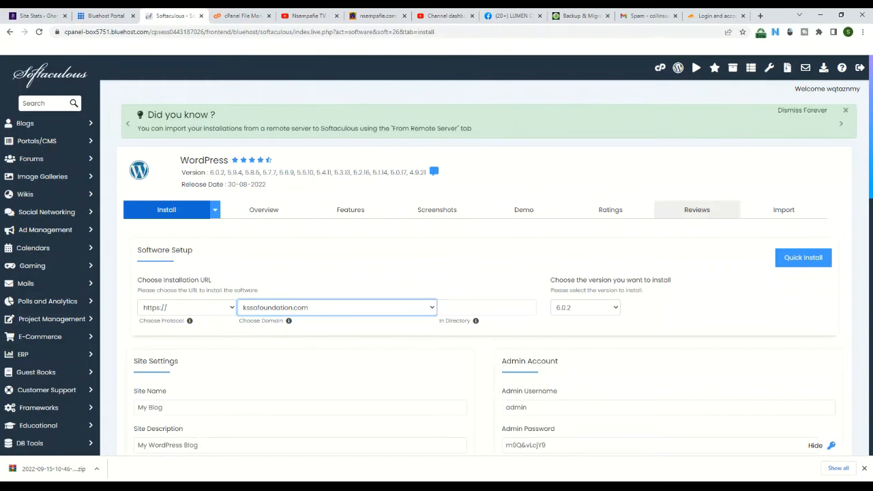
pyautogui.scroll(-2, 436, 256)
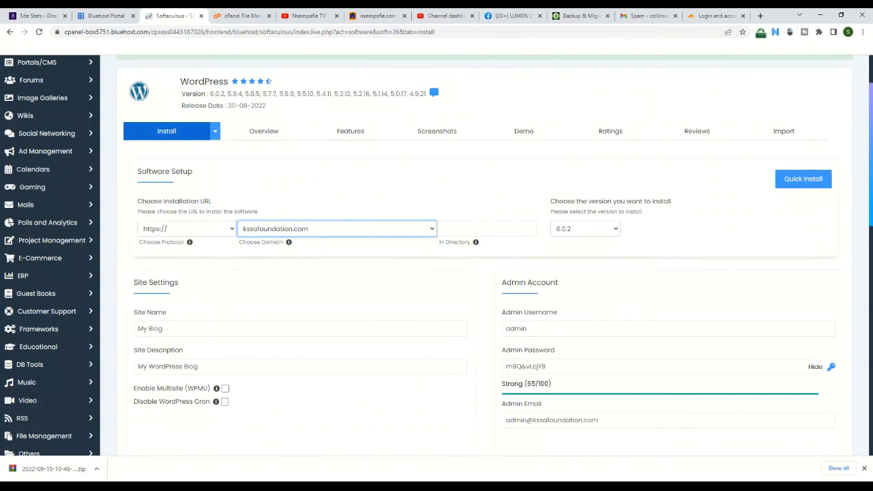
pyautogui.scroll(-2, 484, 255)
pyautogui.click(815, 261)
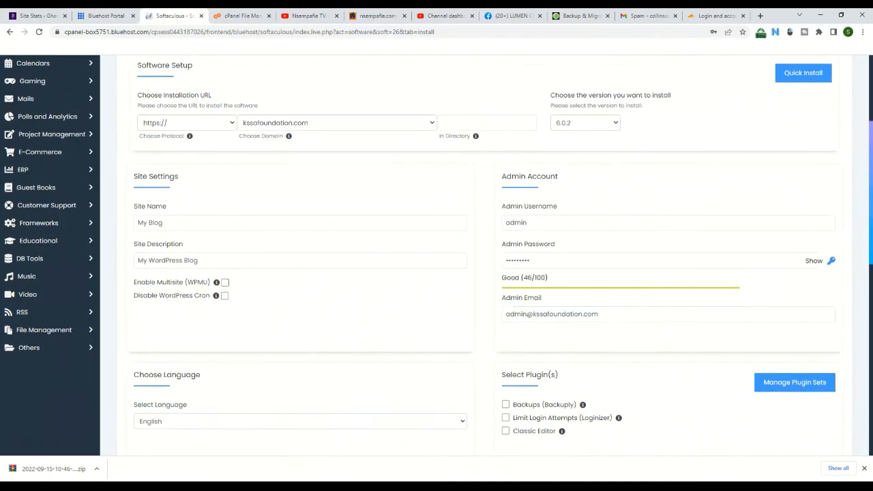
pyautogui.scroll(-3, 484, 273)
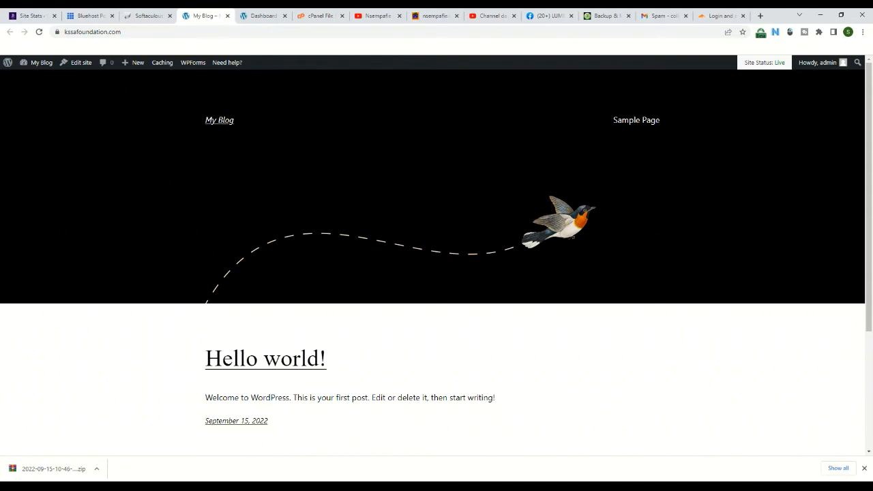
# From the new site's dashboard, upload and install the plugin file wp-migration-duplicator.1.3.7.zip and activate it.
pyautogui.hotkey('ctrl', 'Tab')
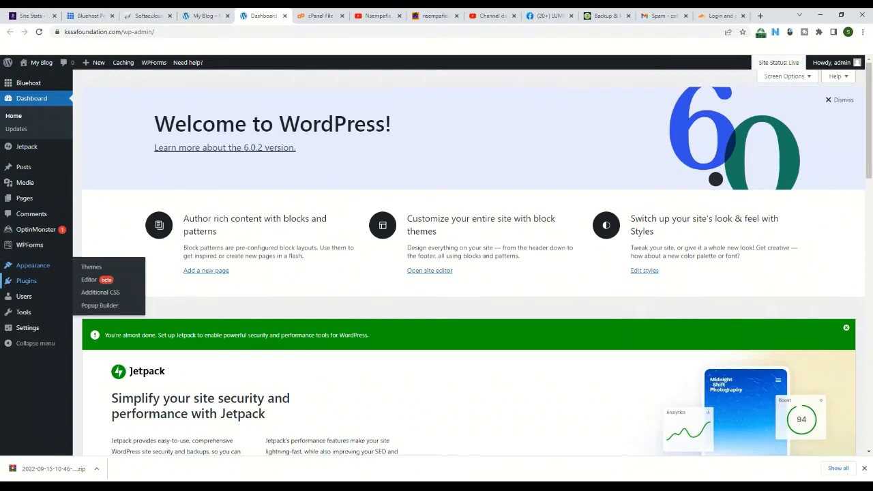
pyautogui.moveTo(33, 265)
pyautogui.moveTo(26, 280)
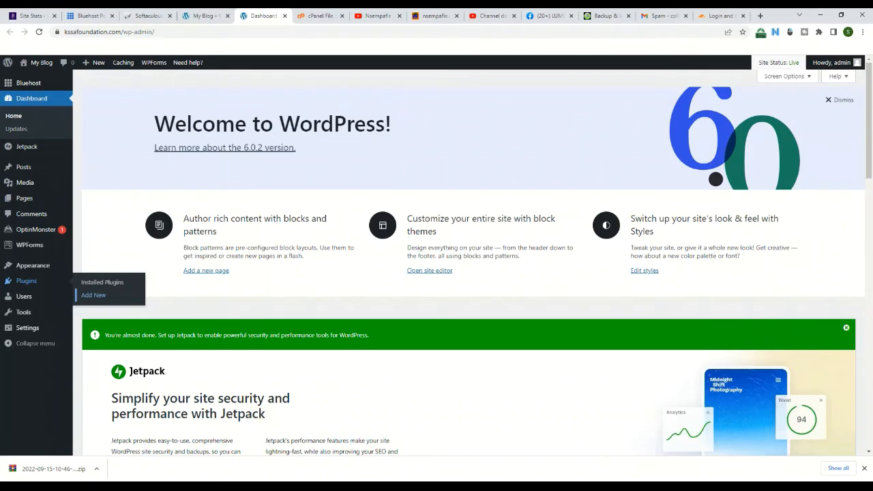
pyautogui.click(93, 295)
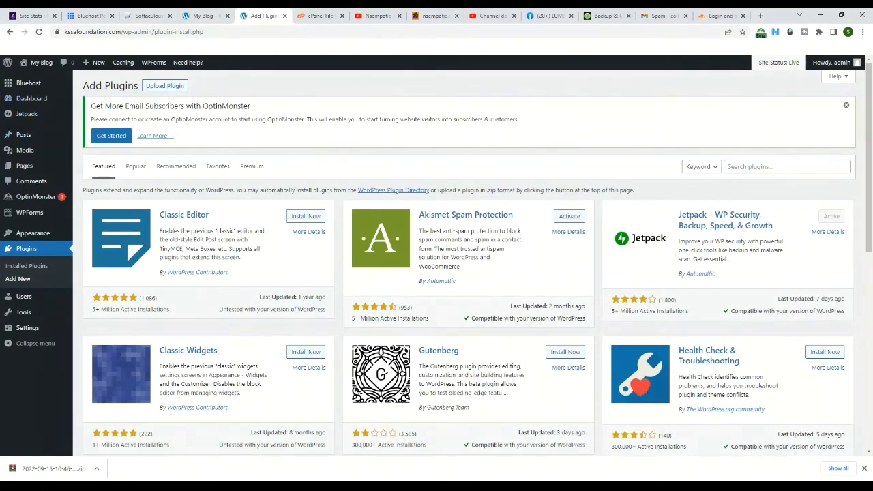
pyautogui.click(164, 86)
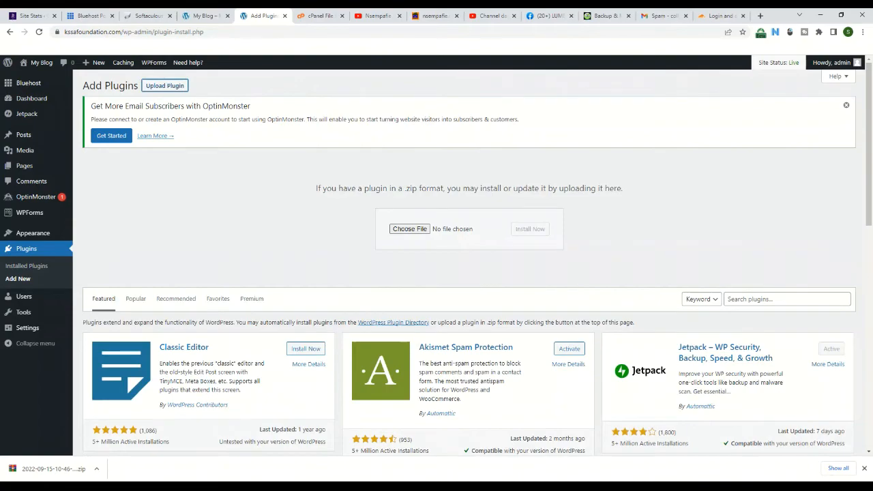
pyautogui.click(409, 229)
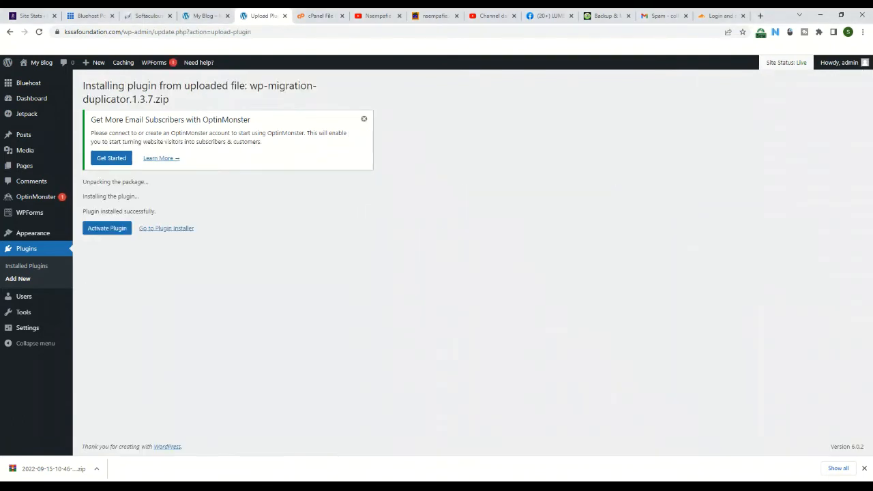
pyautogui.click(107, 227)
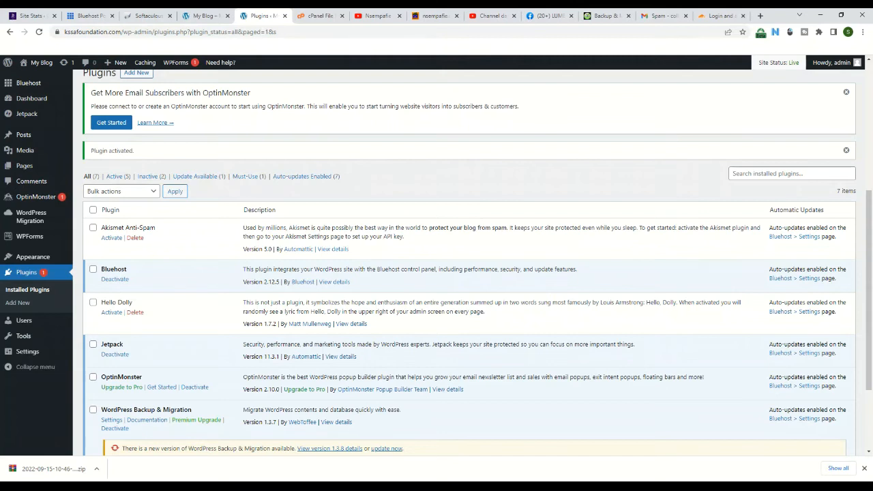
pyautogui.moveTo(31, 217)
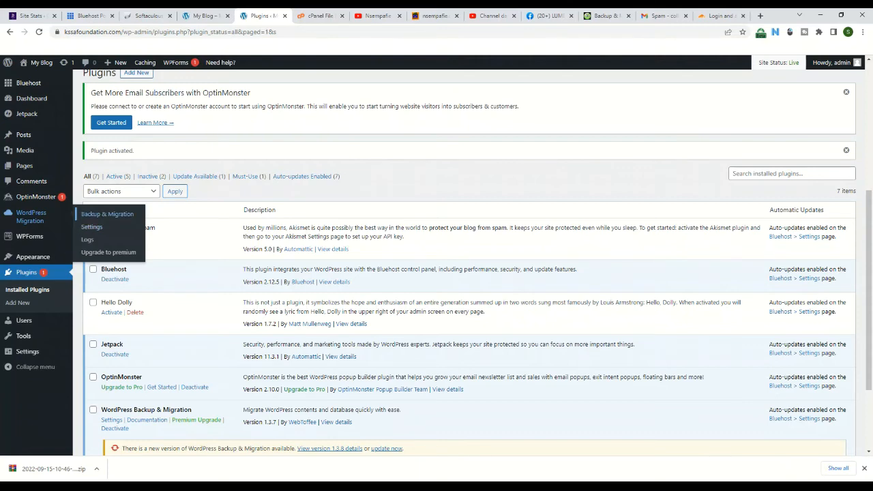
pyautogui.click(107, 213)
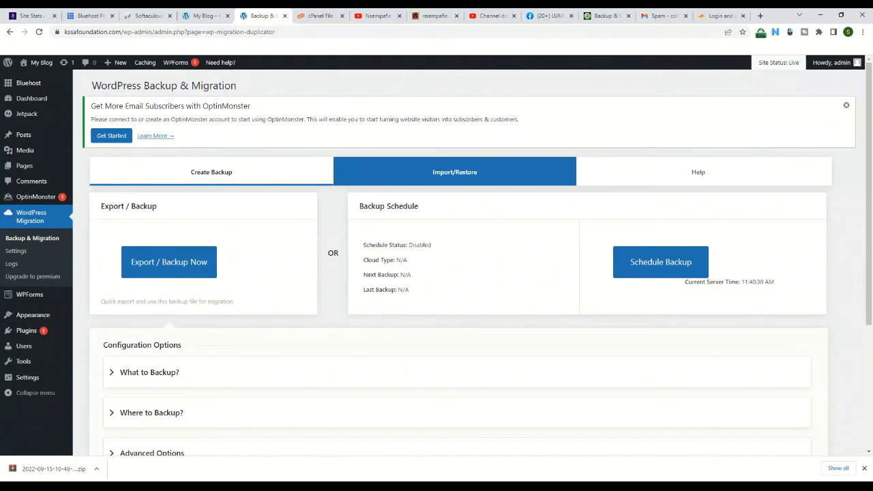
pyautogui.click(455, 172)
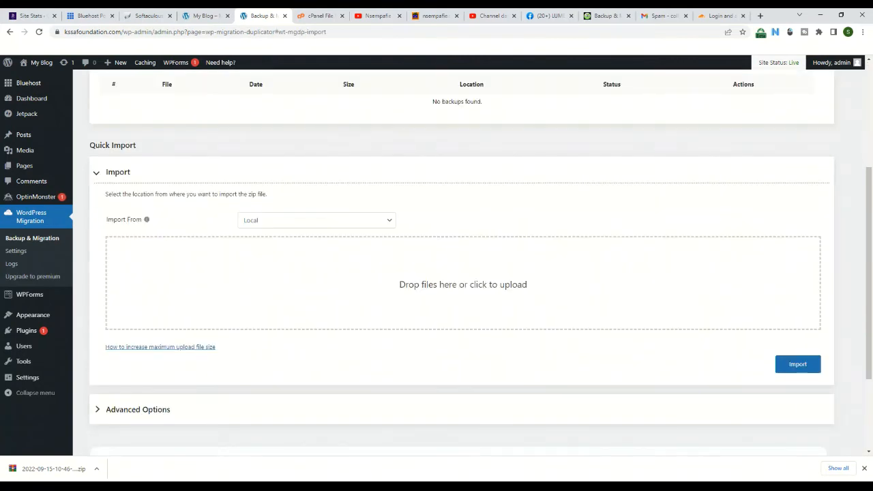
pyautogui.click(316, 220)
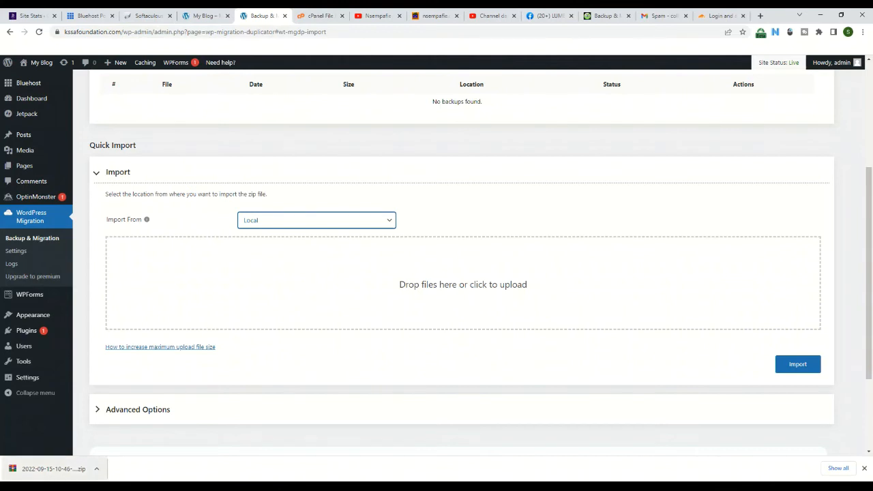
pyautogui.moveTo(53, 469); pyautogui.dragTo(463, 285)
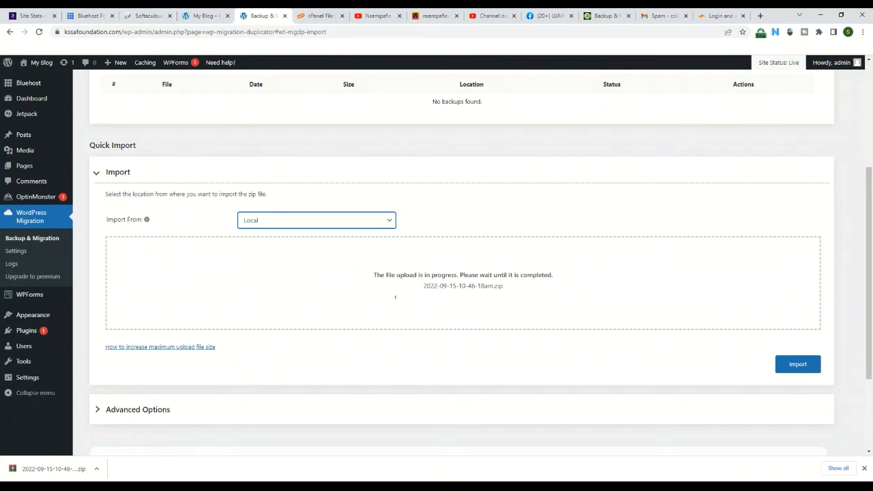
# Check the new site's front page during the upload and import the uploaded backup, closing the dialog when it finishes.
pyautogui.click(205, 16)
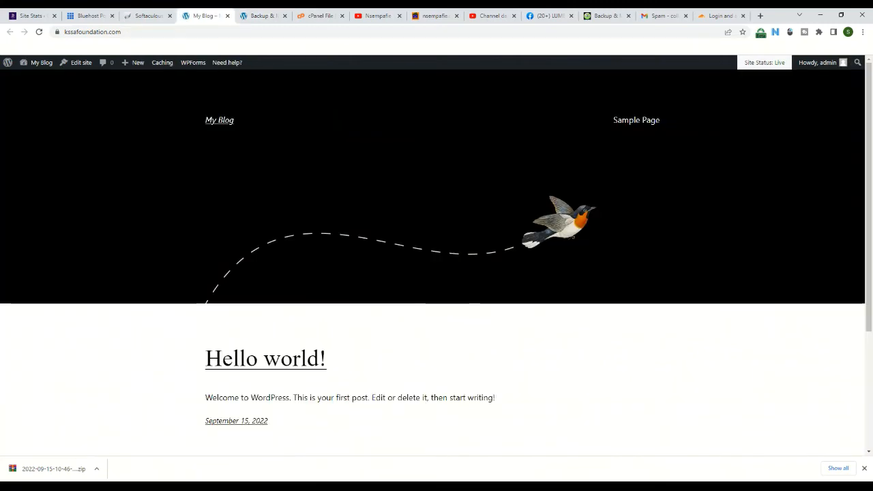
pyautogui.click(263, 15)
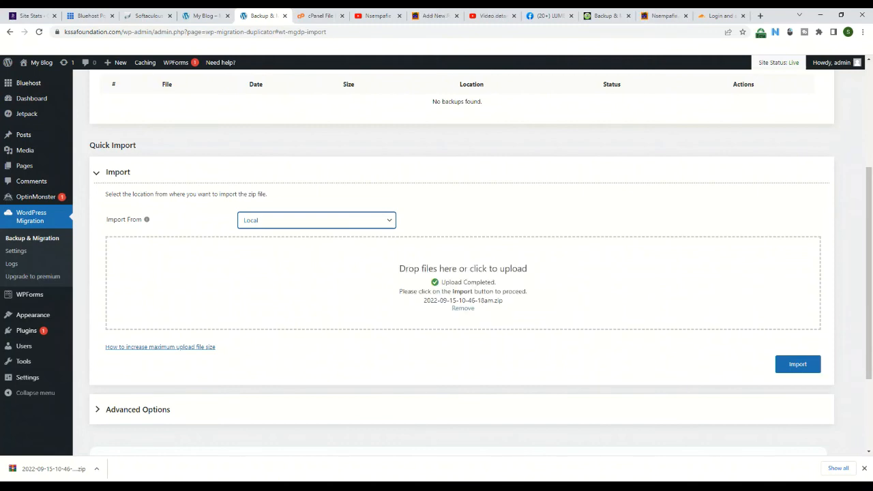
pyautogui.click(798, 363)
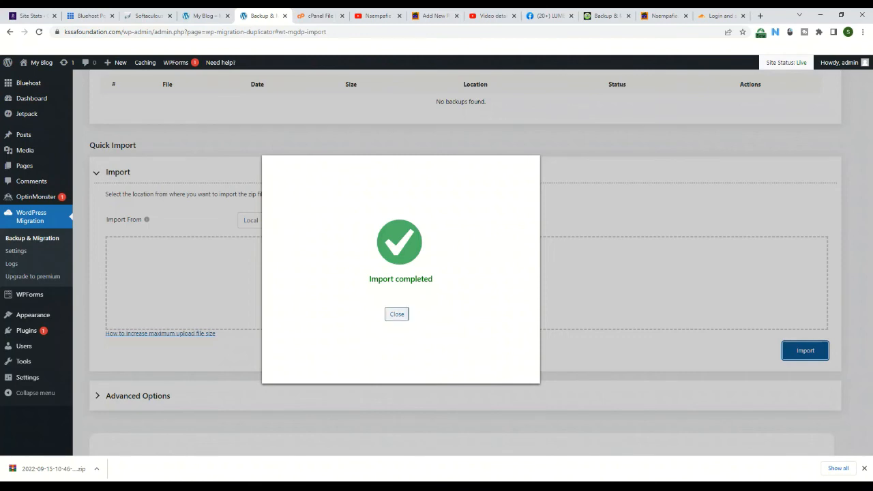
pyautogui.click(397, 314)
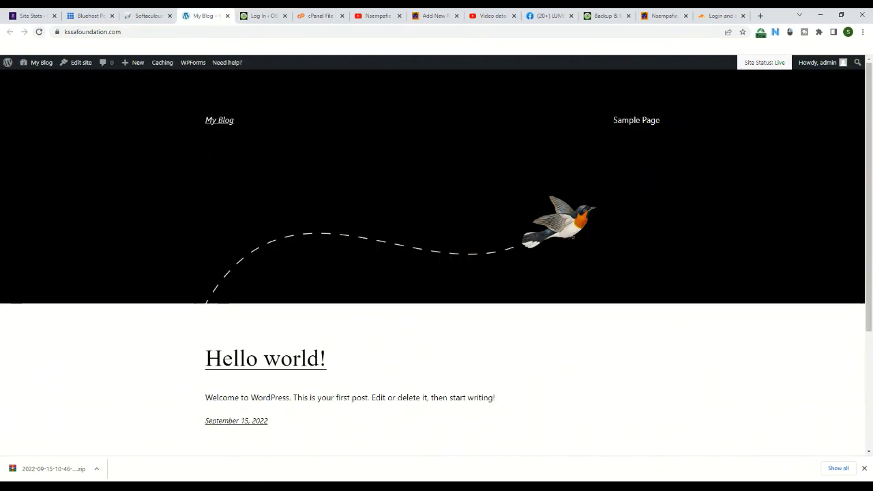
# Reload the kssafoundation.com home page and examine its migrated sections, from the hero banner to projects, videos and team members.
pyautogui.click(39, 32)
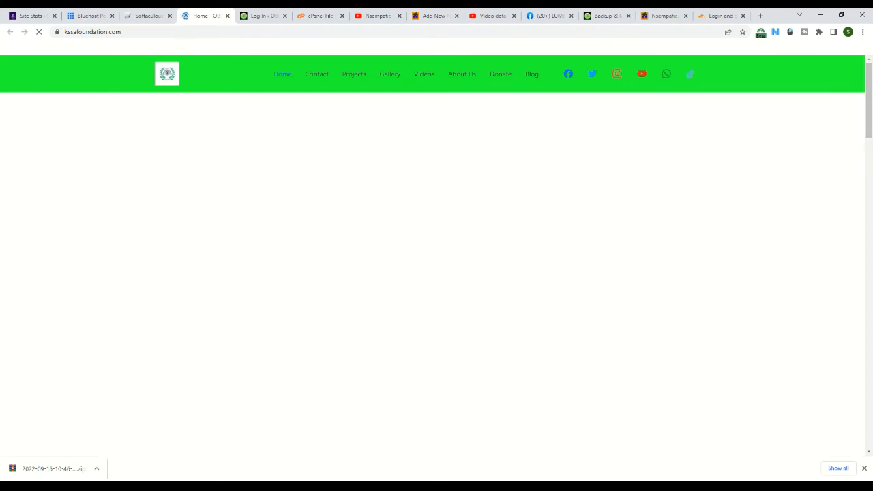
pyautogui.scroll(-14, 586, 317)
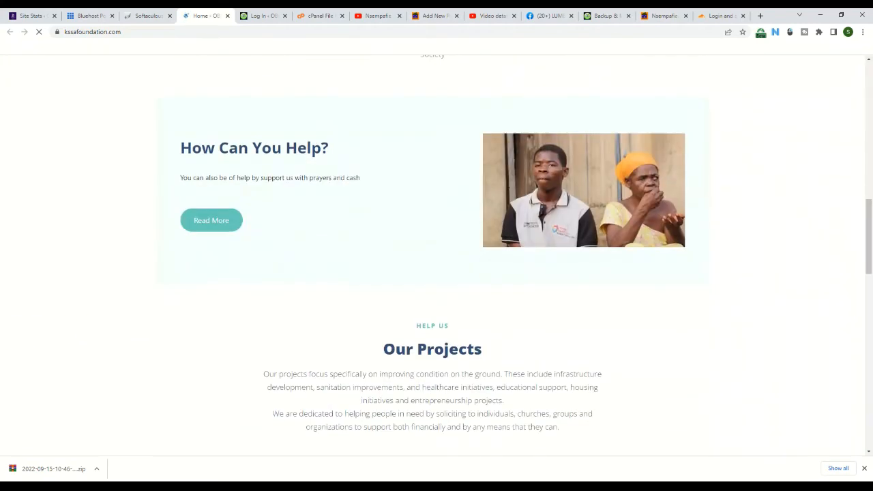
pyautogui.scroll(-1, 437, 273)
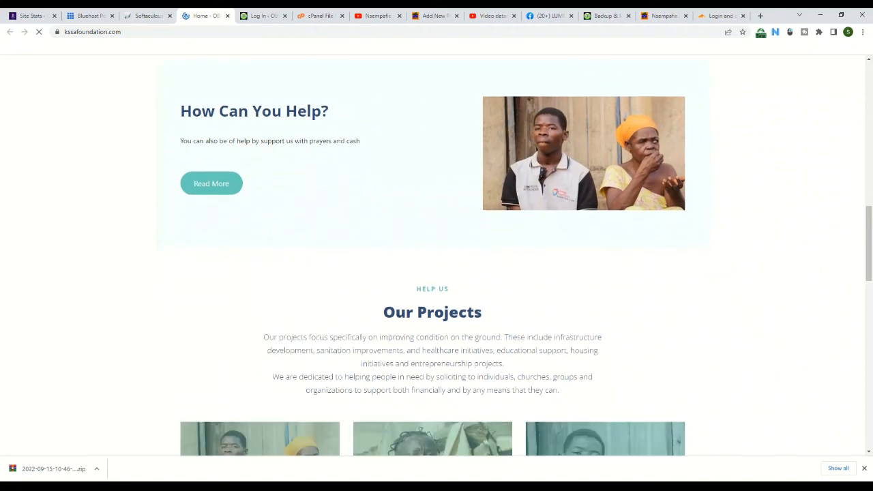
pyautogui.scroll(-10, 436, 273)
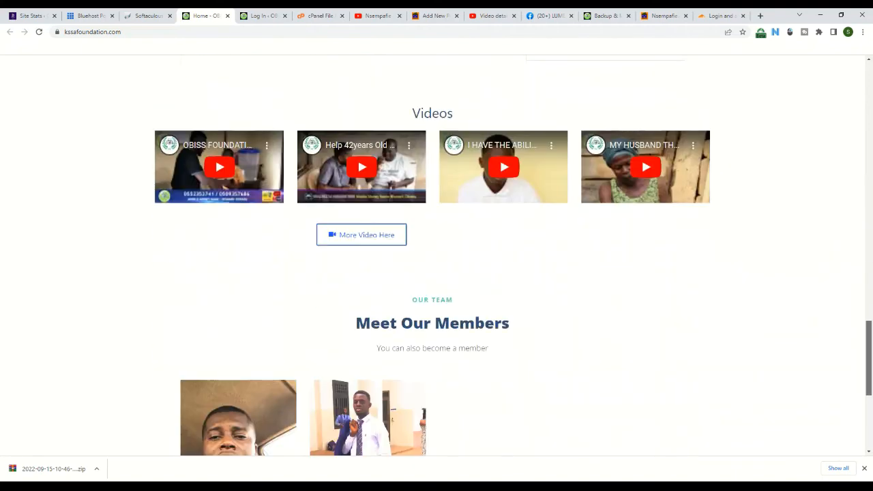
pyautogui.scroll(20, 436, 273)
pyautogui.scroll(3, 437, 273)
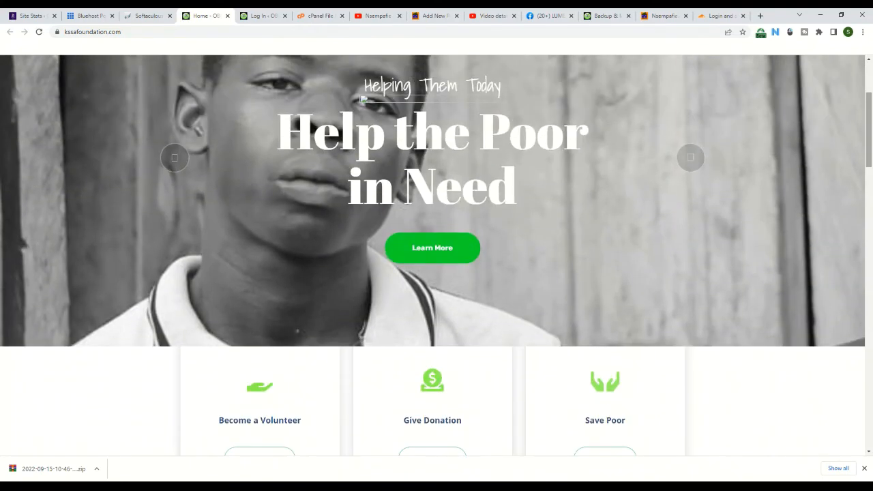
pyautogui.scroll(3, 436, 272)
pyautogui.scroll(-15, 437, 273)
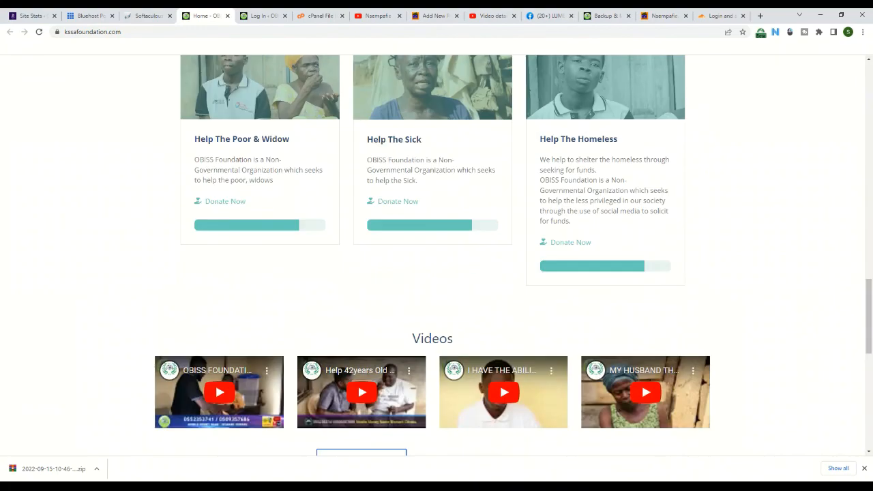
pyautogui.scroll(-7, 436, 273)
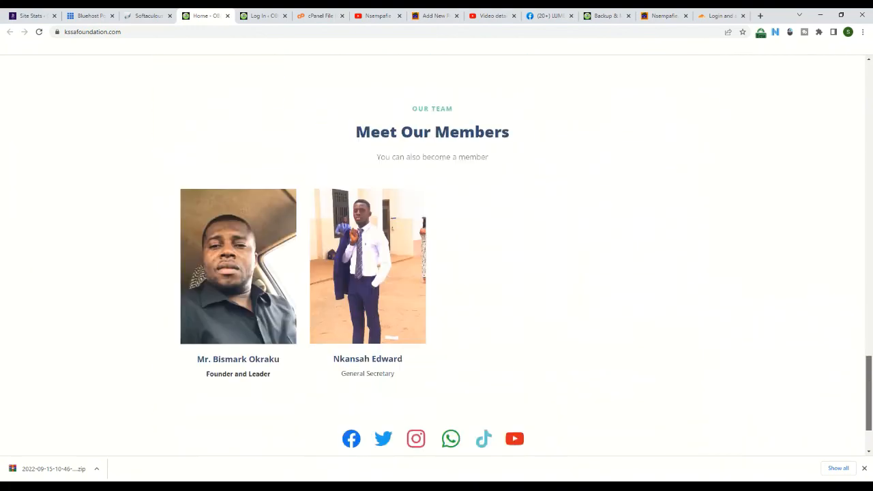
pyautogui.scroll(20, 436, 273)
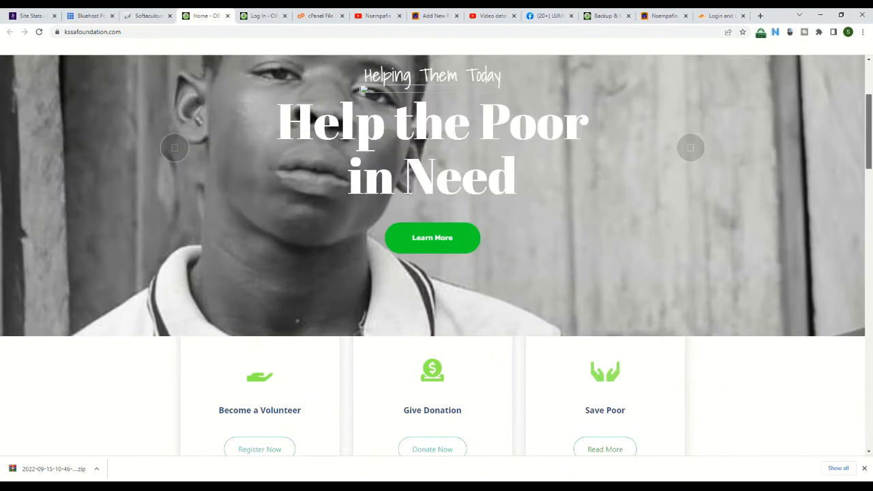
pyautogui.moveTo(869, 131); pyautogui.dragTo(869, 101)
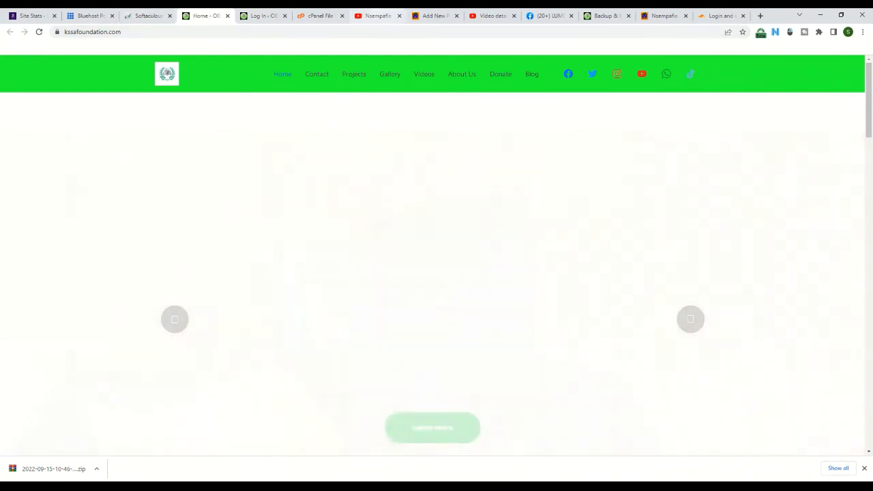
# Open the original obissfoundation.com front page and compare it with kssafoundation.com, checking the new site's login page as well.
pyautogui.click(605, 16)
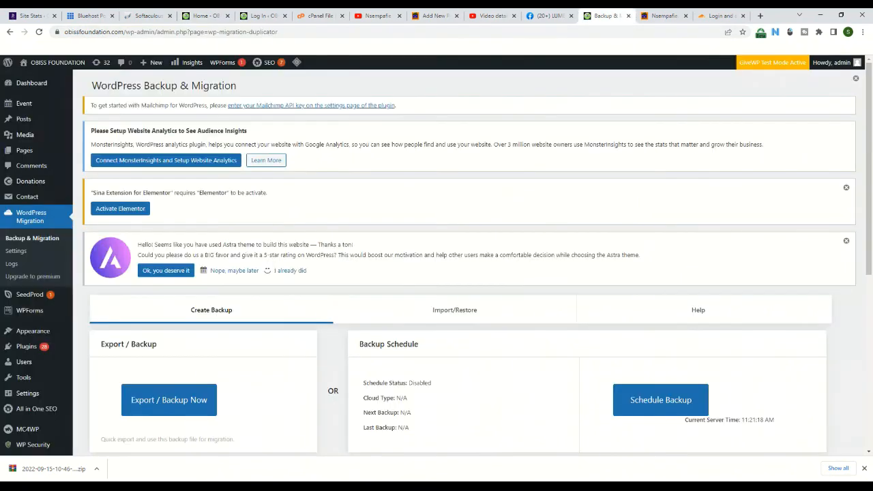
pyautogui.moveTo(54, 62)
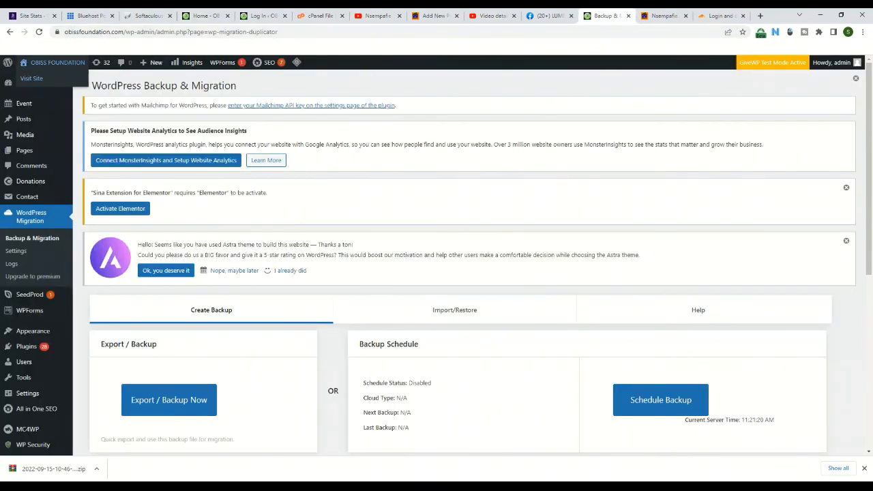
pyautogui.click(31, 78)
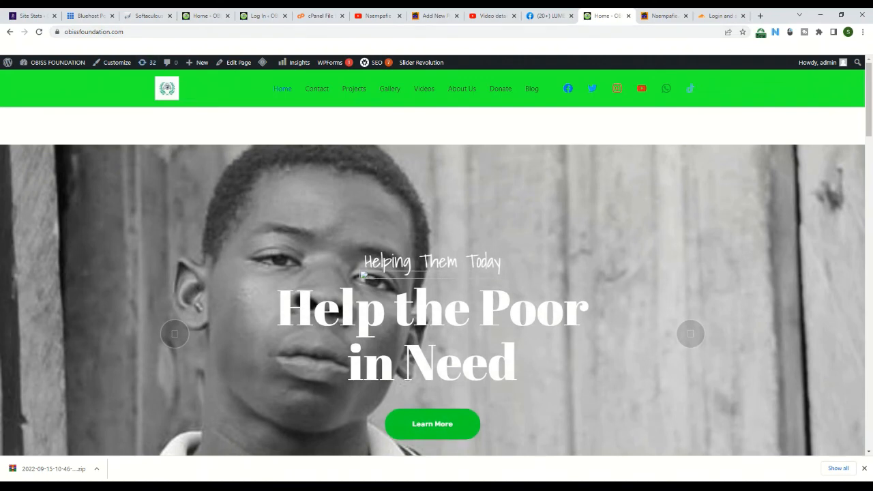
pyautogui.click(203, 15)
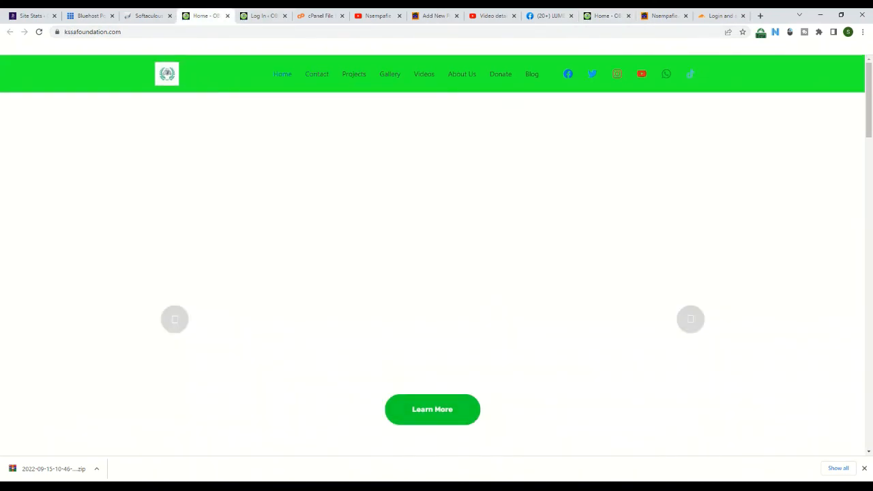
pyautogui.moveTo(868, 96)
pyautogui.mouseDown()
pyautogui.moveTo(868, 224)
pyautogui.moveTo(868, 94)
pyautogui.mouseUp()
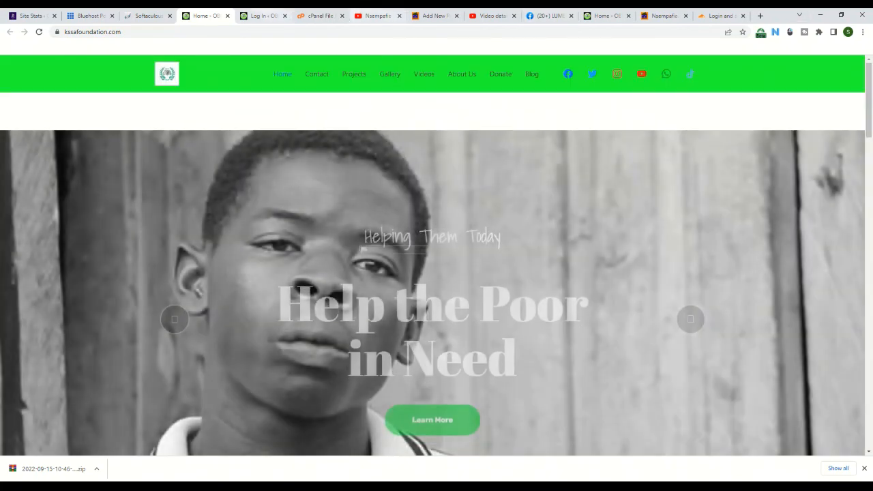
pyautogui.click(263, 15)
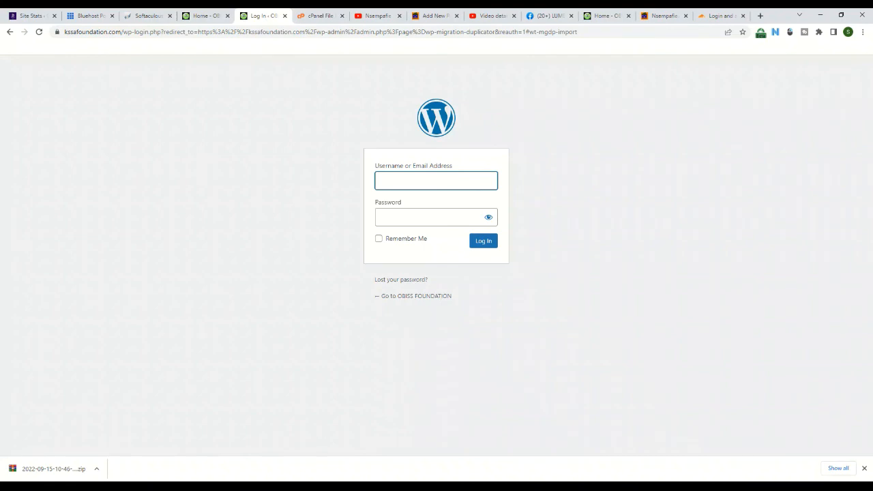
pyautogui.click(605, 16)
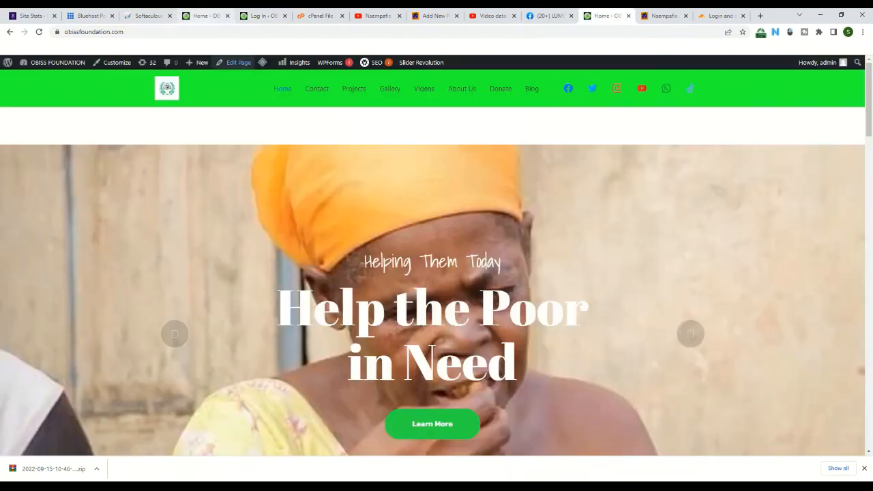
# Return to the kssafoundation.com home page and look over its campaign and project sections once more.
pyautogui.click(206, 16)
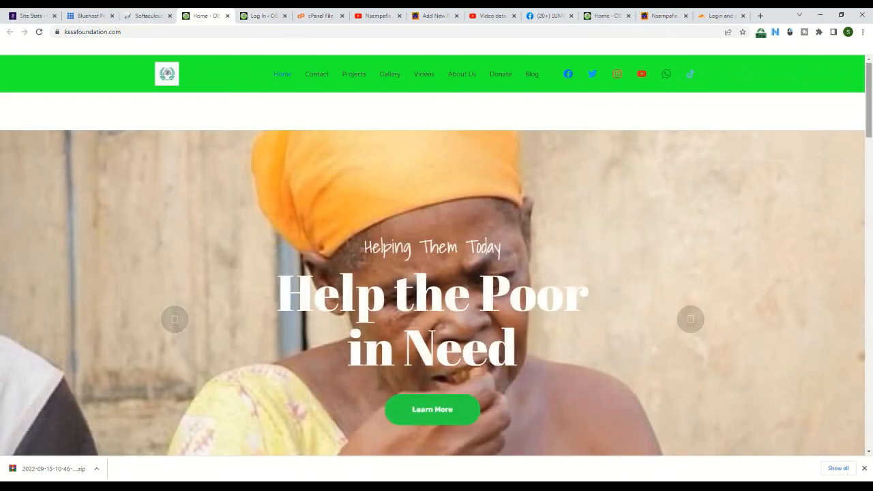
pyautogui.scroll(-10, 436, 255)
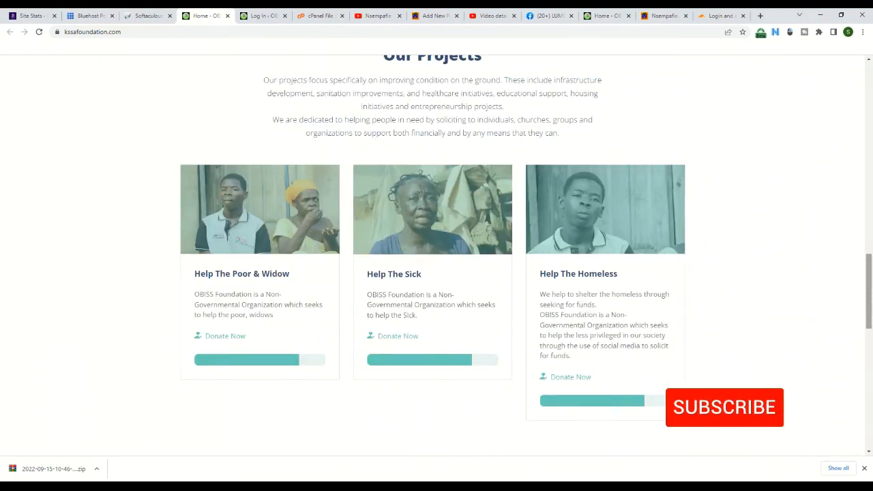
pyautogui.scroll(-8, 436, 255)
pyautogui.scroll(15, 437, 255)
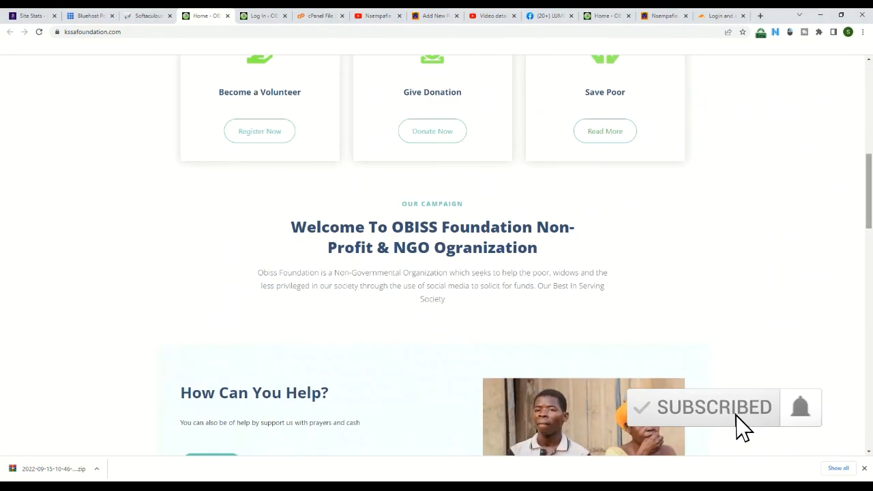
pyautogui.scroll(10, 843, 357)
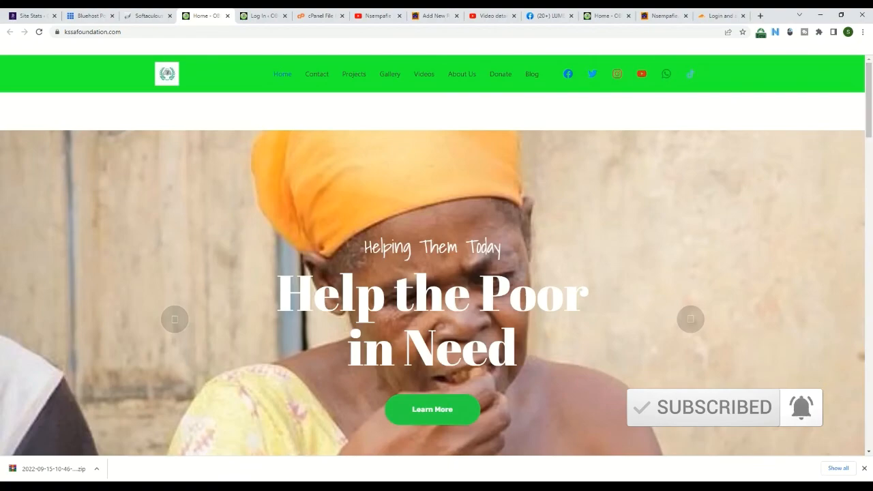